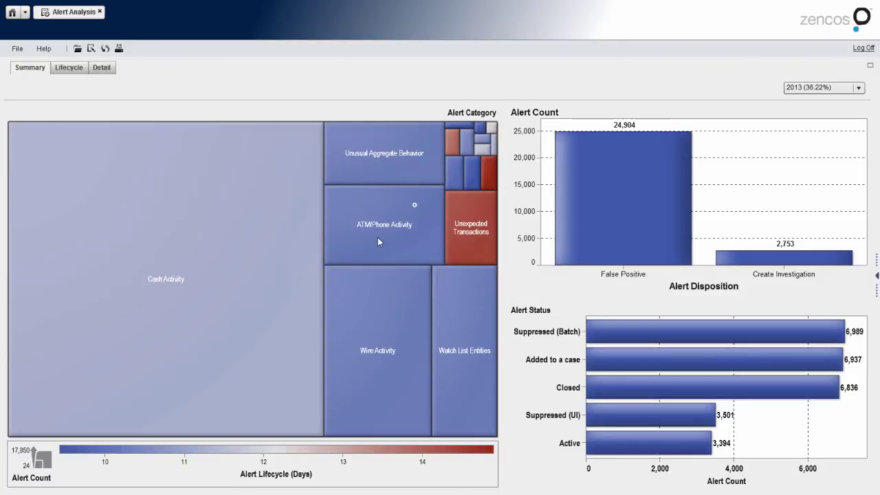
Keep 2013 as the selected year in the year filter
mouse_move(374, 242)
left_click(818, 90)
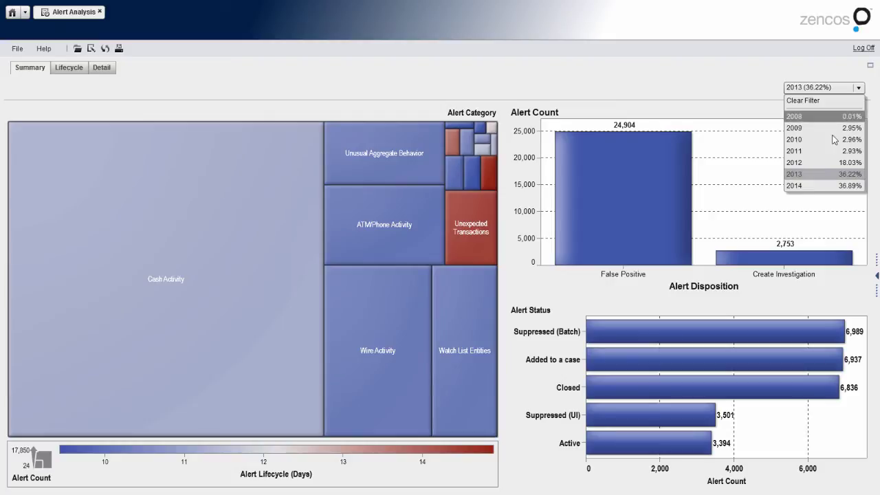
left_click(600, 90)
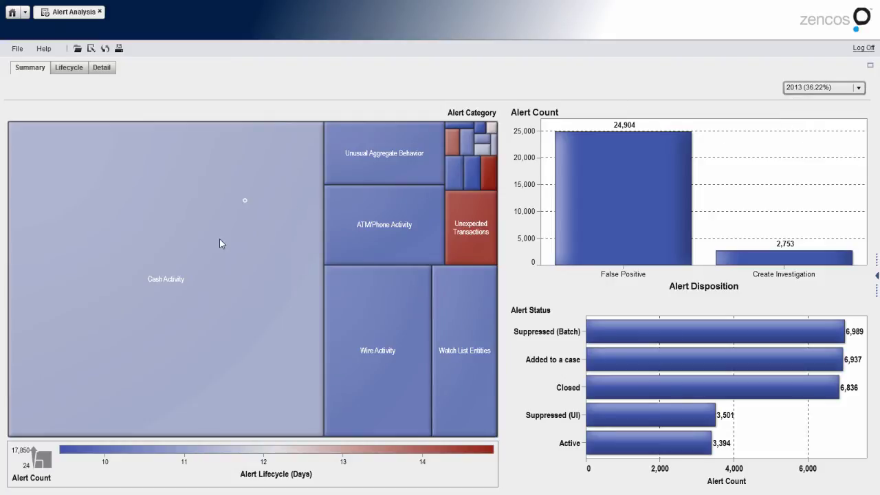
Filter the bar charts by Unexpected Transactions, a small category, Watch List Entities and Unusual Aggregate Behavior
mouse_move(220, 239)
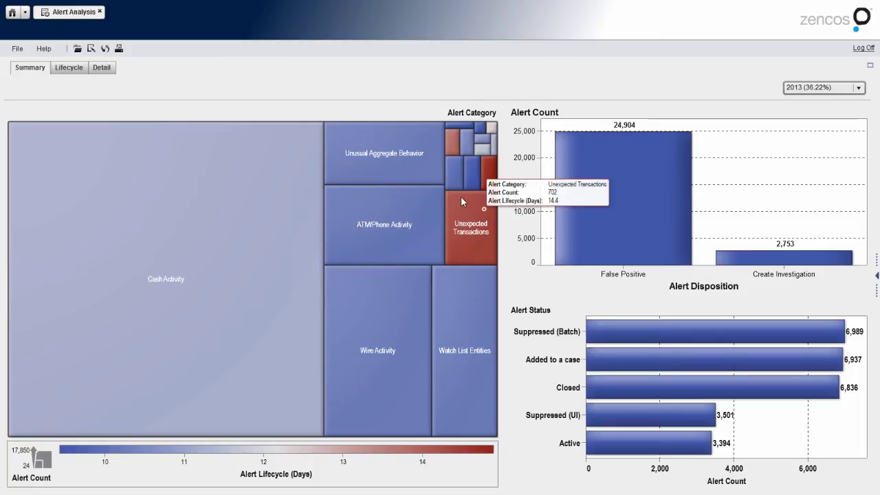
mouse_move(485, 151)
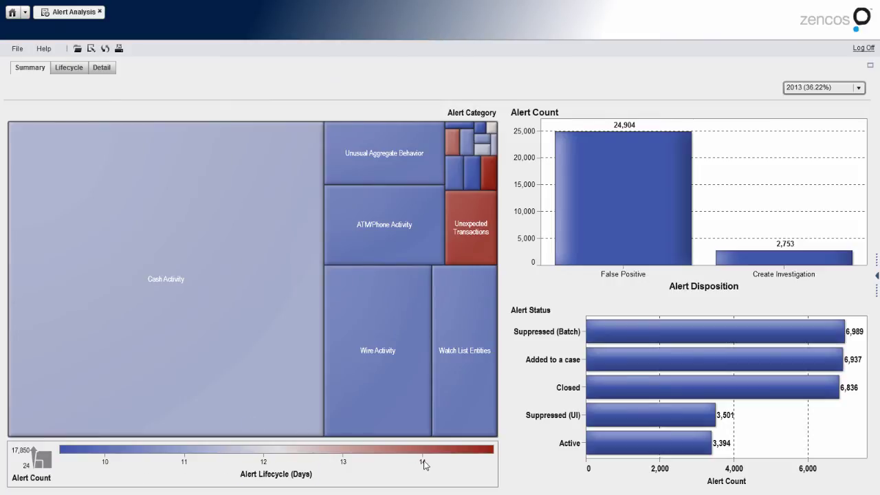
mouse_move(240, 272)
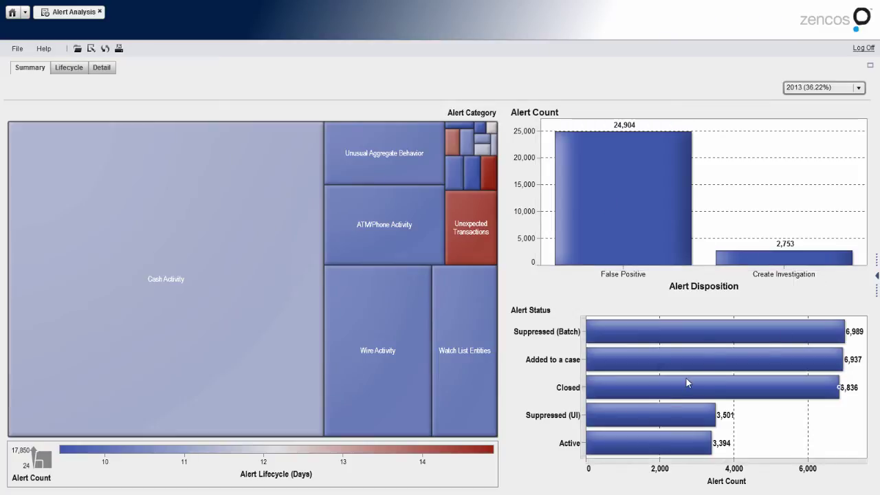
left_click(463, 225)
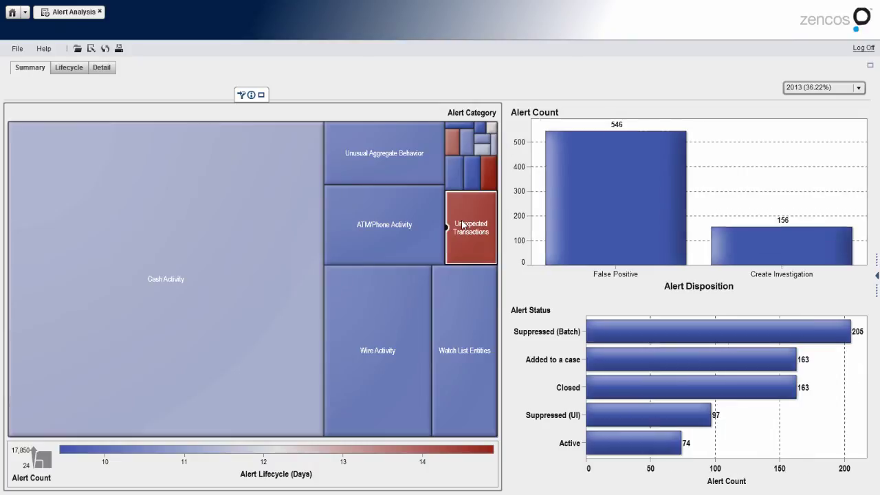
left_click(473, 176)
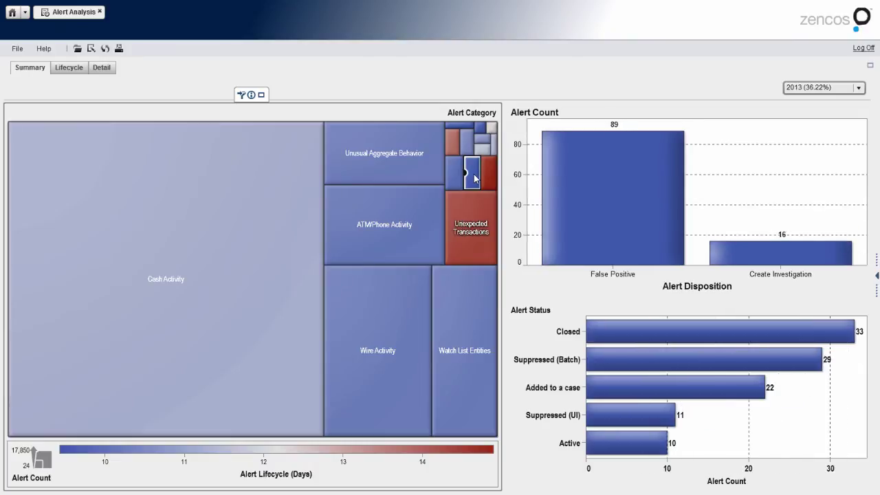
left_click(461, 352)
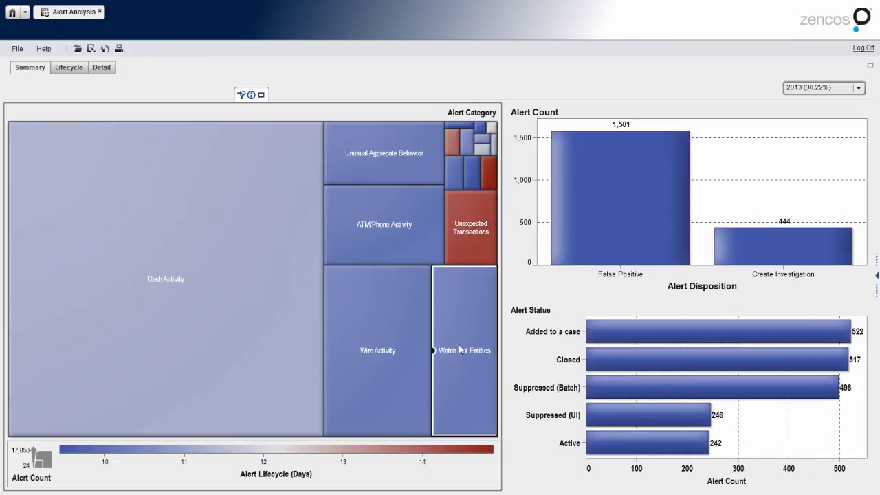
left_click(379, 154)
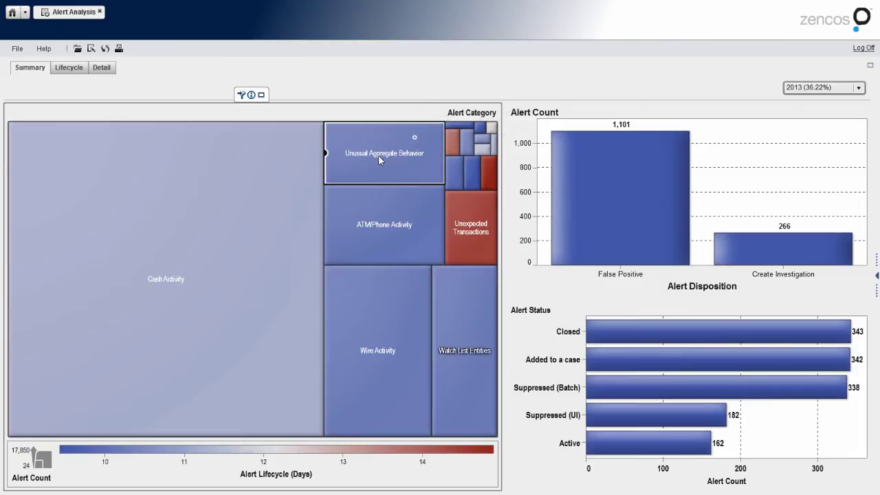
Filter by Insurance Policy Closing and drill into its Lifecycle view: 103 alerts, 14.9 days
left_click(488, 169)
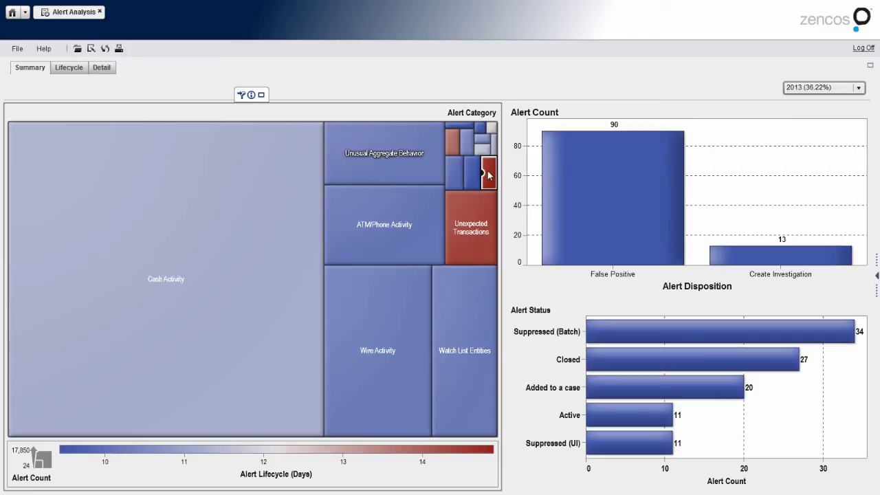
mouse_move(495, 178)
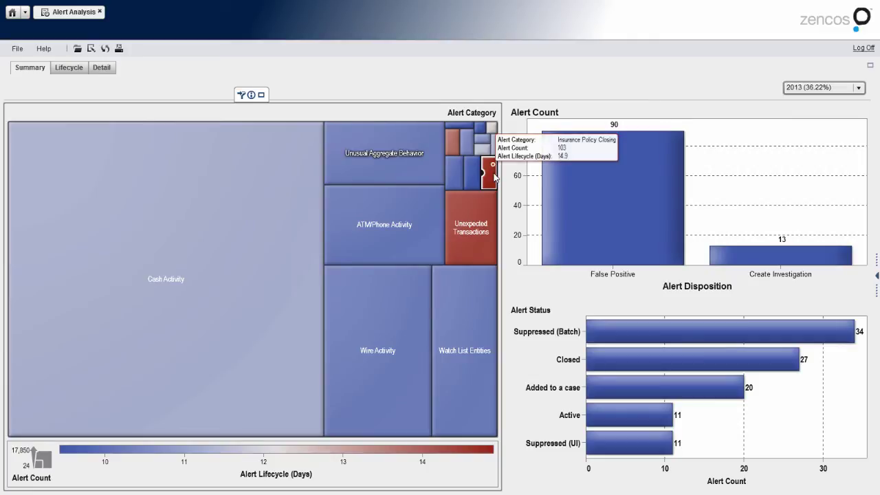
double_click(494, 177)
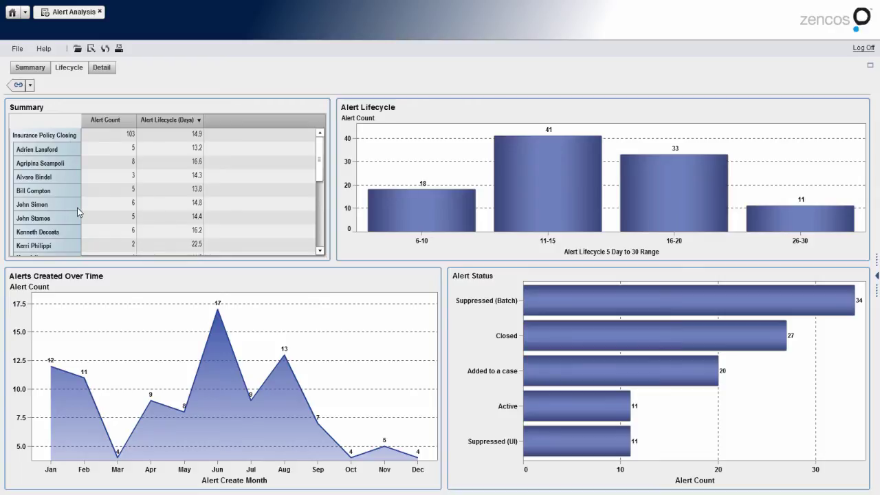
Sort the crosstab by Alert Count descending, putting the 11-alert, 15.8-day entry first
right_click(120, 121)
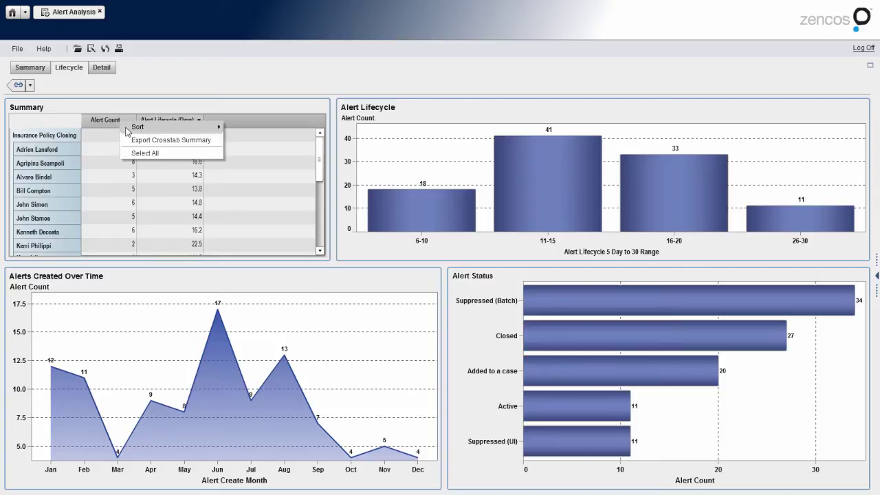
mouse_move(157, 132)
left_click(267, 142)
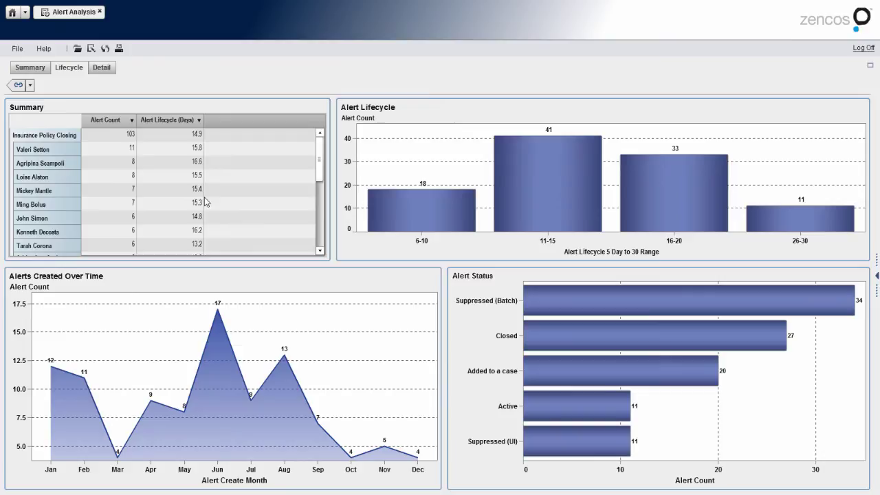
Filter the Lifecycle charts to the 8-, 7- and 11-alert people, ending on 8 alerts, 16.6 days
left_click(125, 175)
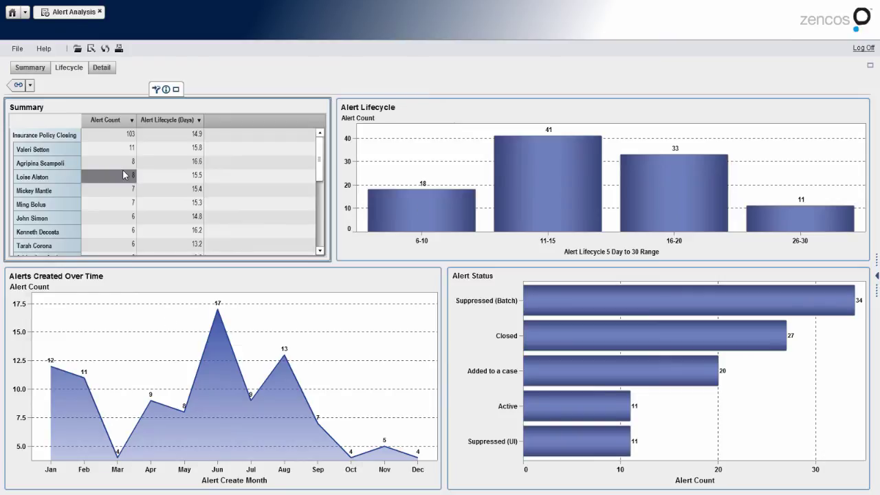
left_click(121, 190)
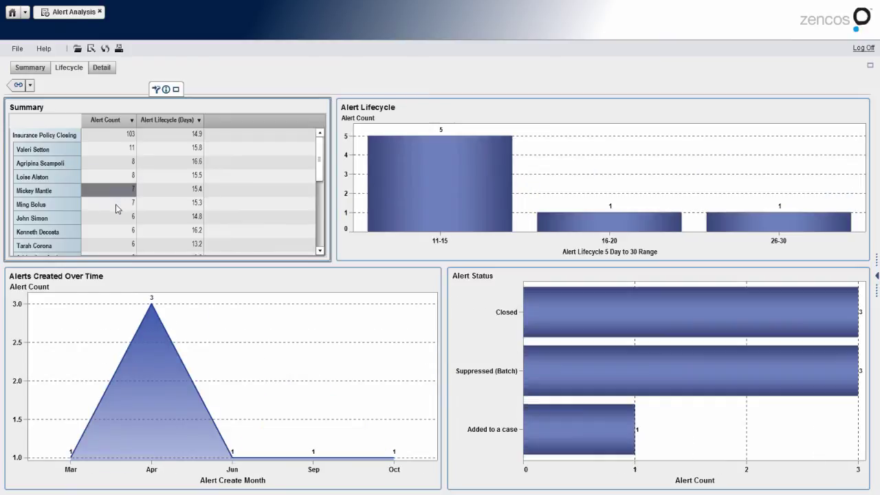
left_click(117, 152)
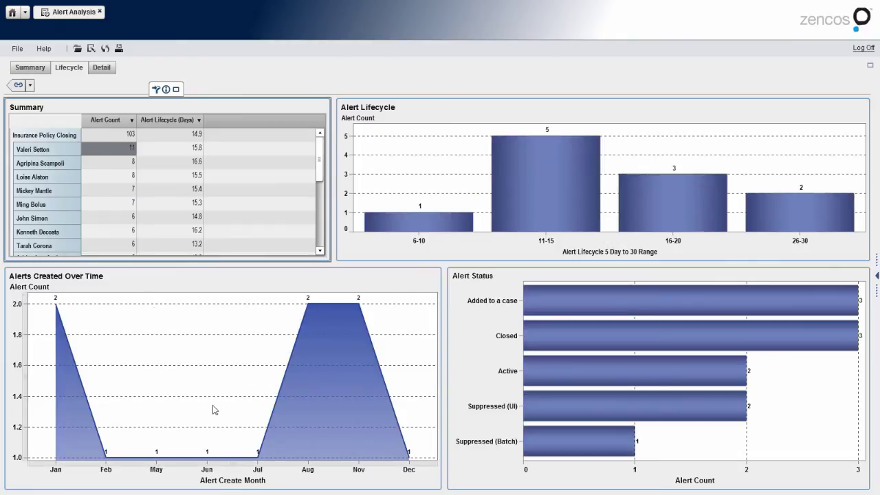
left_click(99, 164)
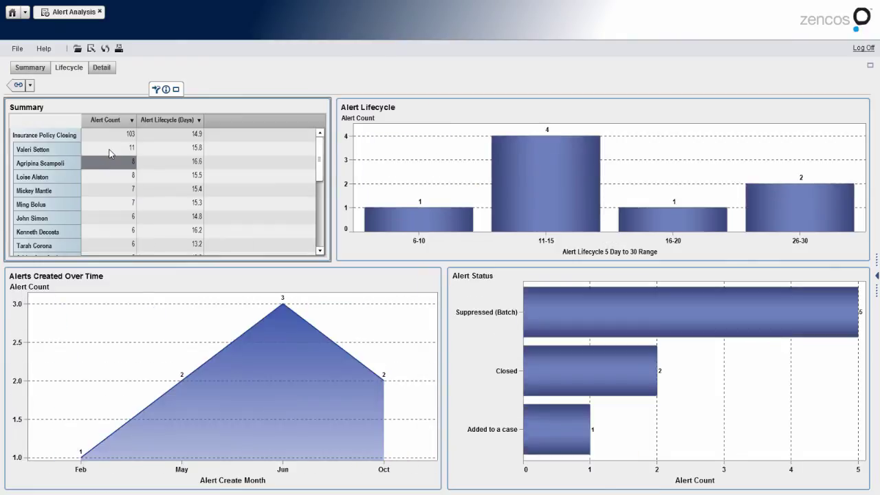
left_click(112, 153)
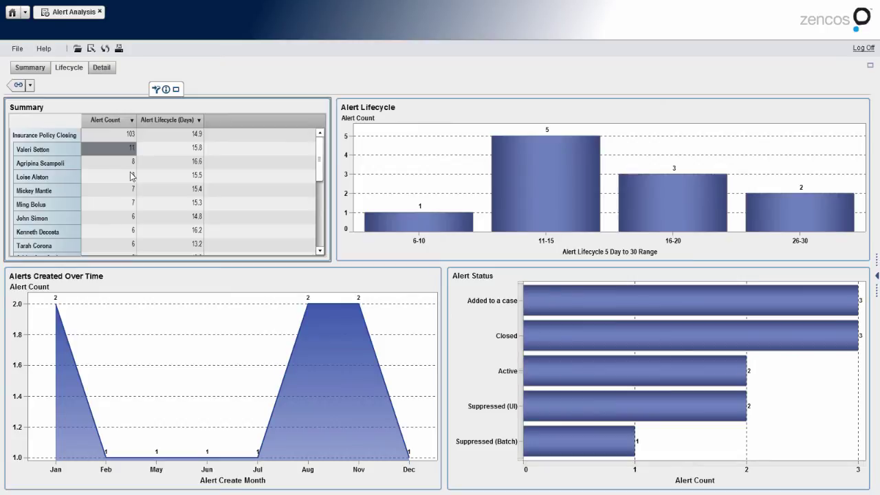
left_click(120, 166)
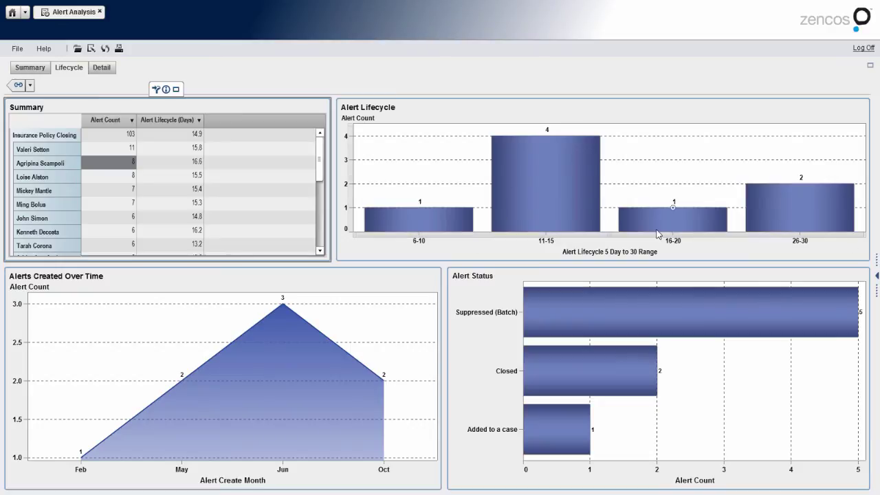
mouse_move(657, 234)
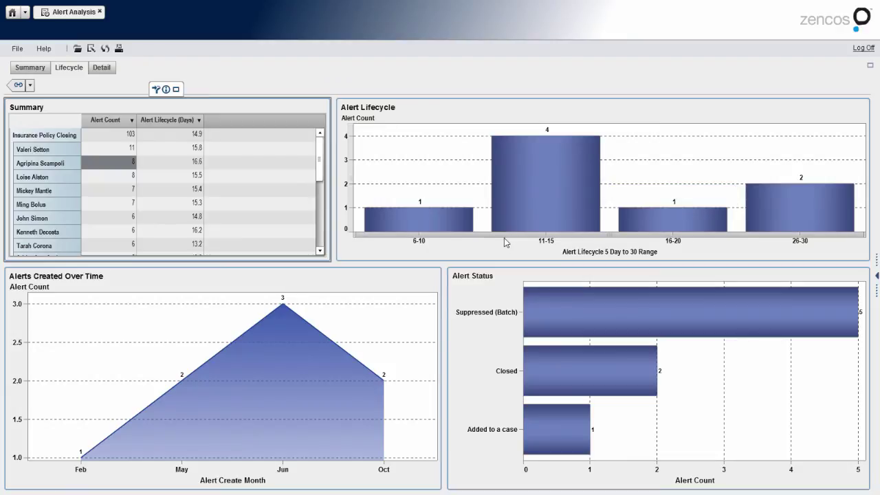
mouse_move(511, 236)
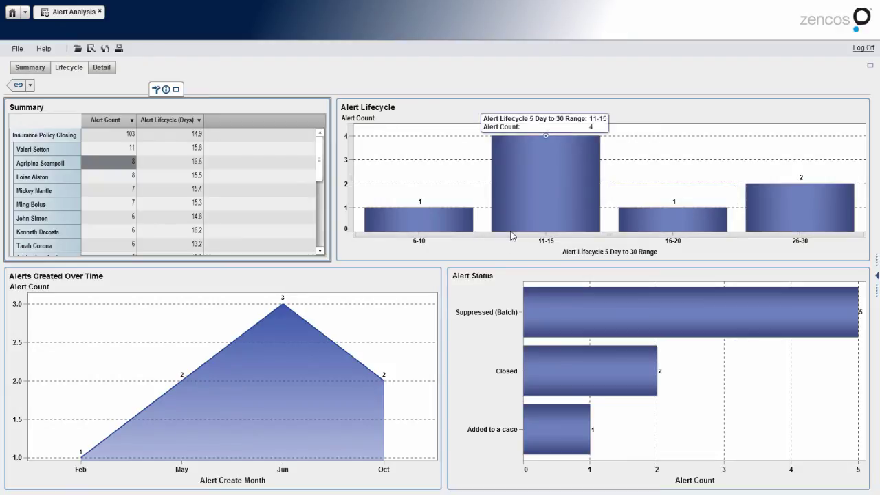
Drill from the 11 Alert Count cell into that person's Alert Detail records
double_click(114, 152)
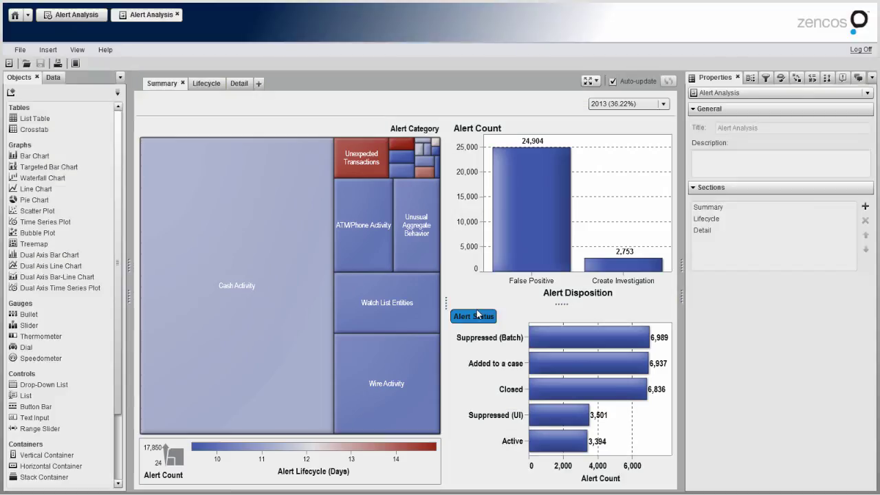
Review interactions of the treemap, Alert Disposition and Alert Status charts, ending on the treemap's
left_click(311, 232)
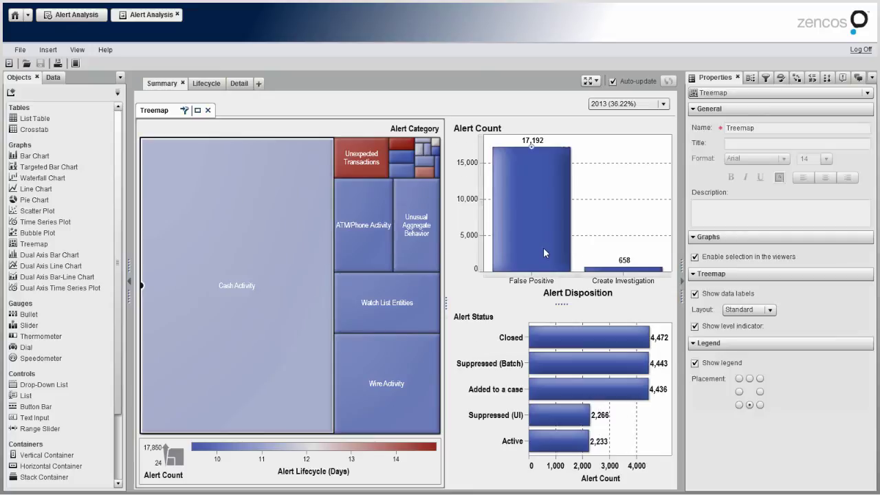
left_click(796, 78)
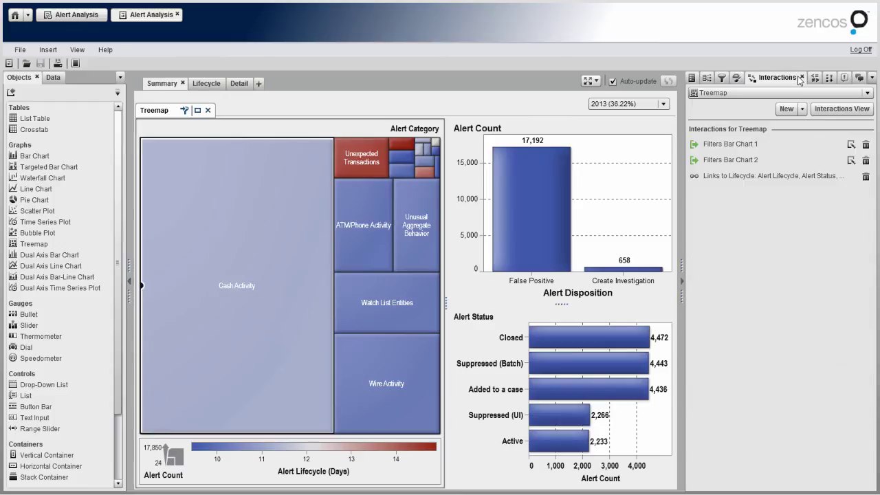
left_click(607, 187)
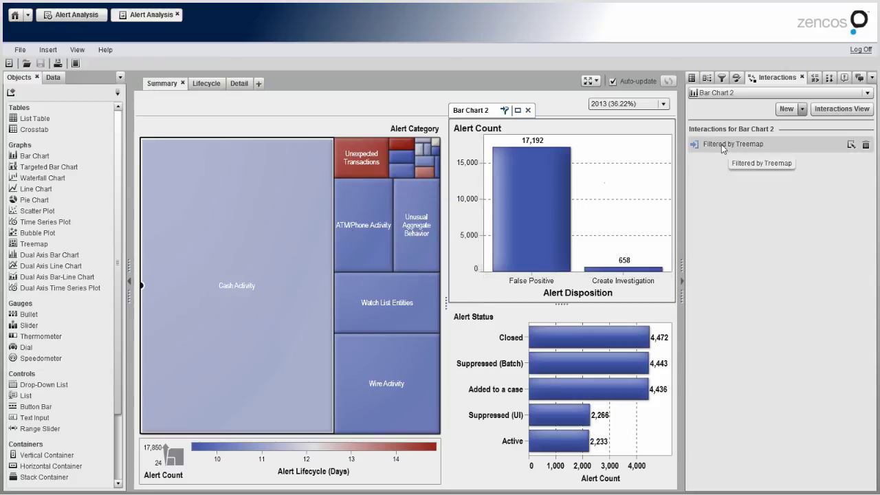
left_click(491, 366)
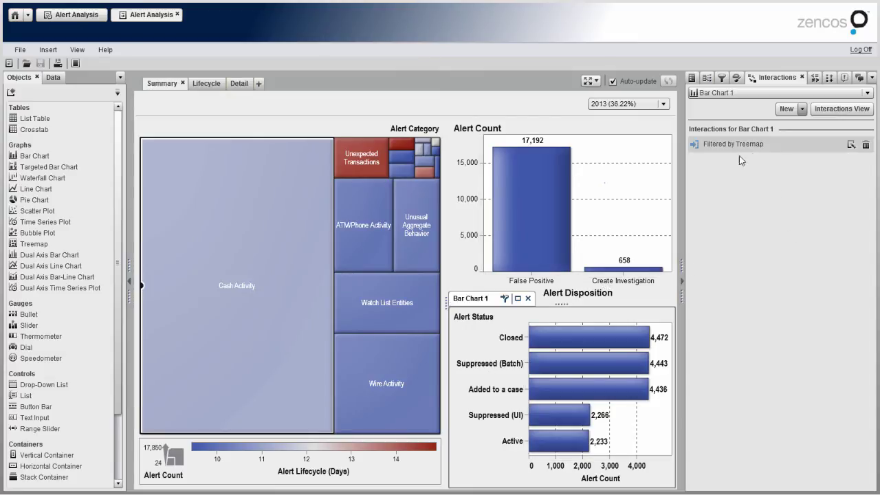
left_click(300, 235)
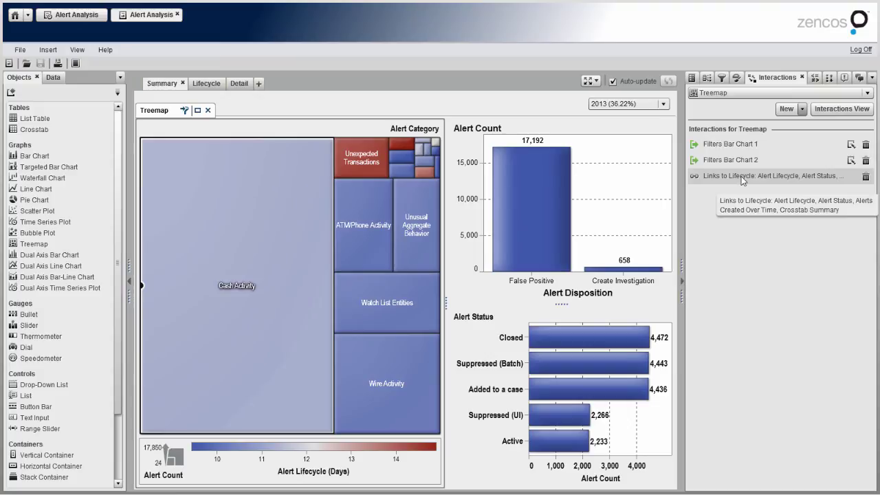
left_click(825, 110)
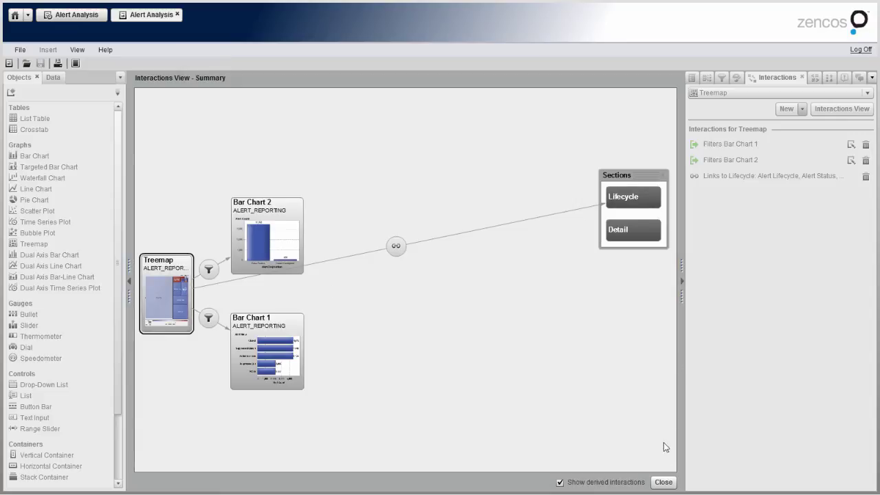
left_click(664, 484)
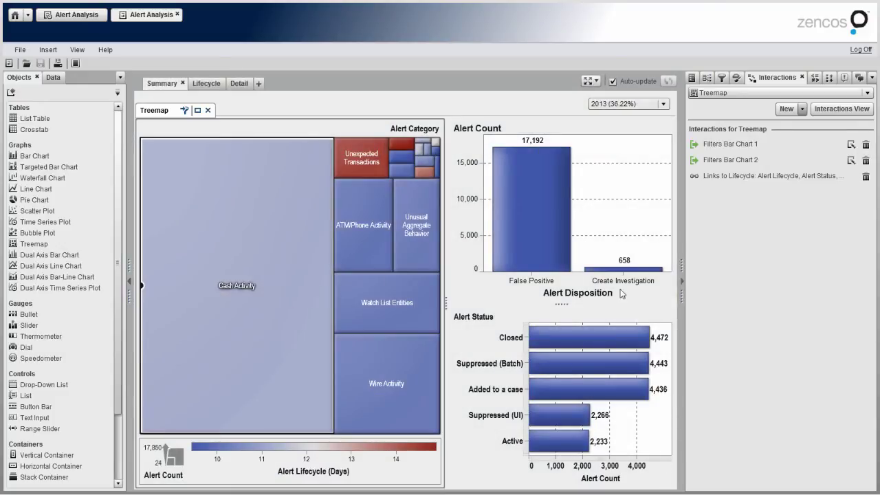
Delete the treemap's bar-chart filters and test with Unusual Aggregate Behavior and ATM/Phone Activity tiles
left_click(607, 195)
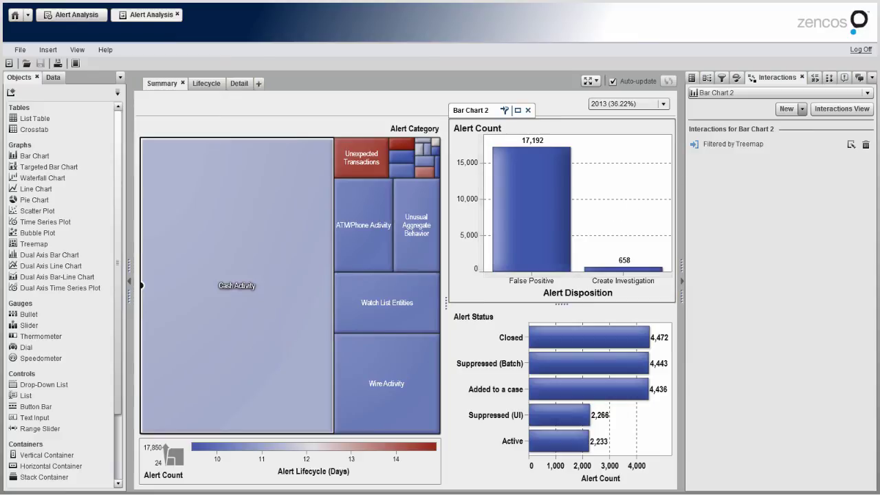
left_click(270, 223)
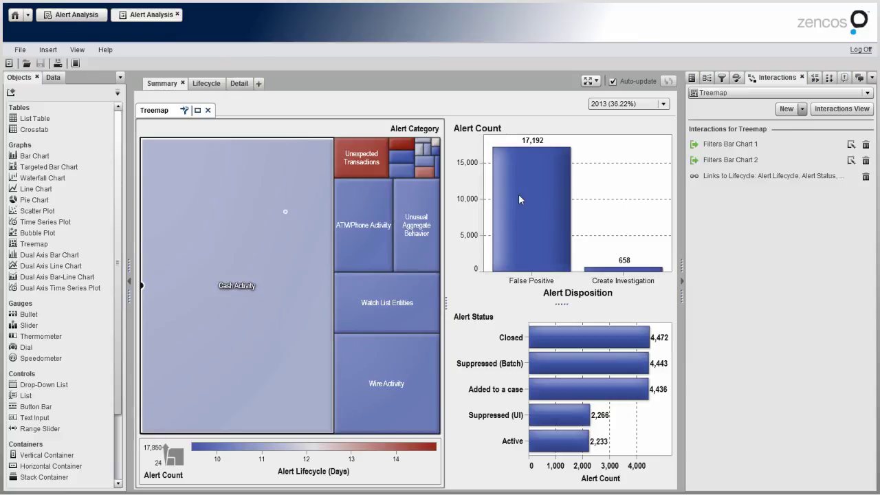
left_click(867, 160)
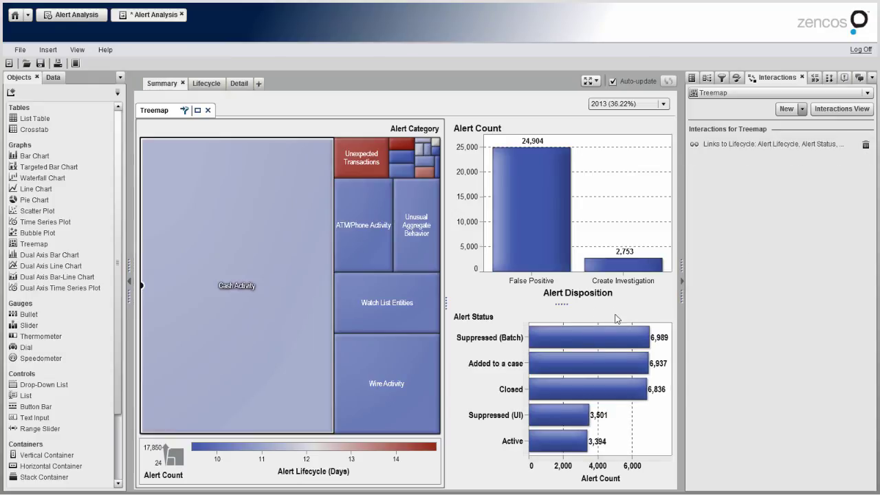
left_click(421, 237)
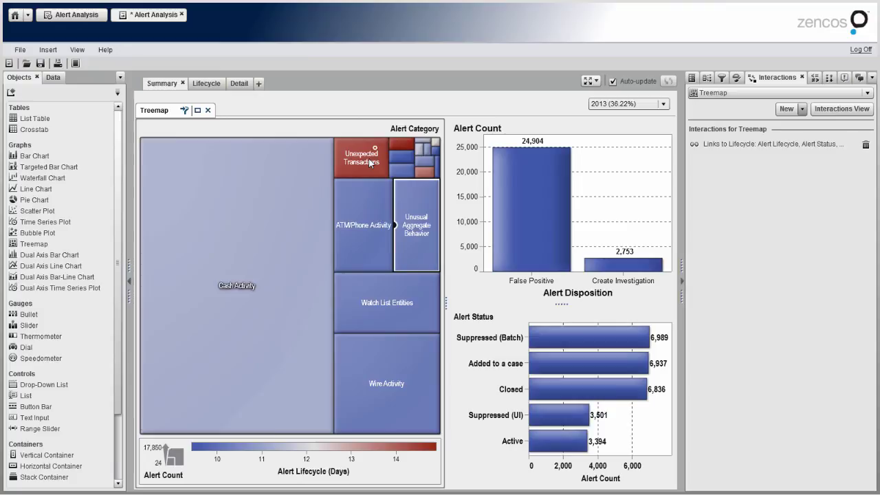
left_click(373, 224)
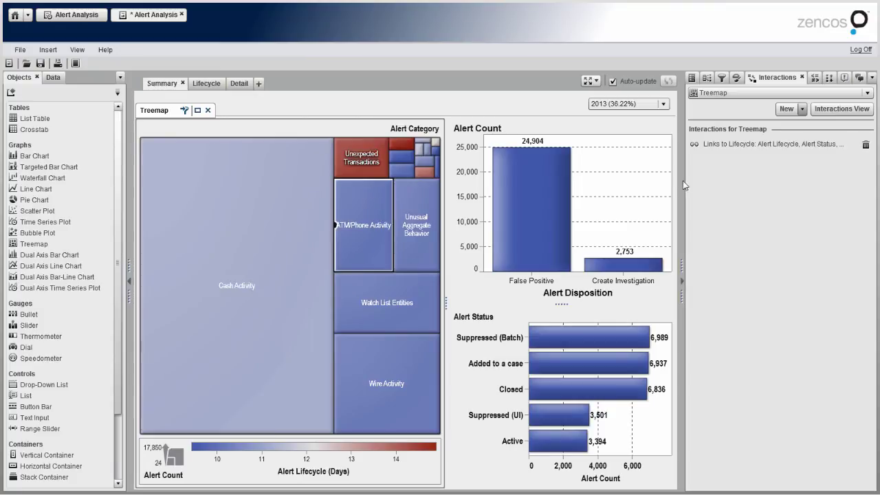
Add a treemap filter on Bar Chart 1, testing with Watch List Entities and Unusual Aggregate Behavior
left_click(788, 109)
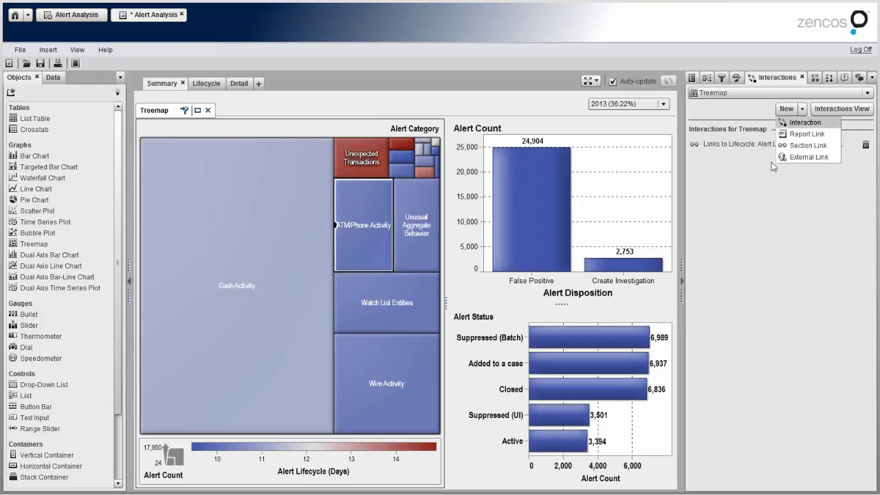
left_click(805, 122)
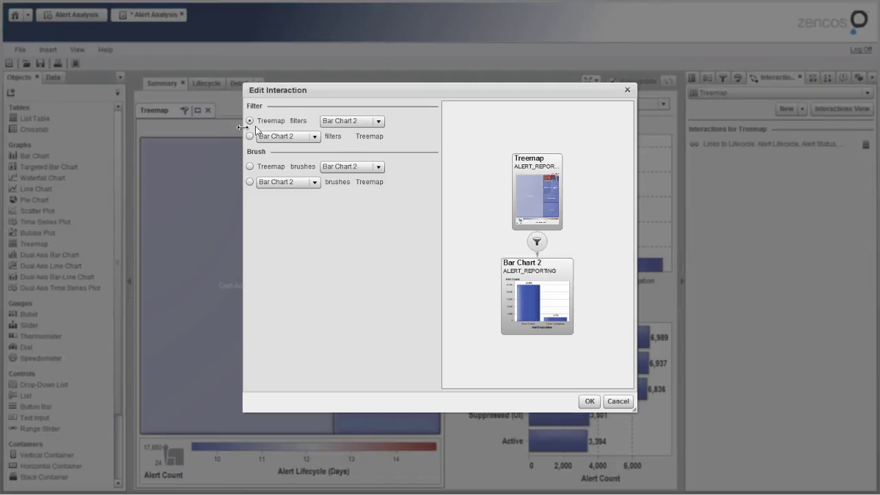
left_click(357, 122)
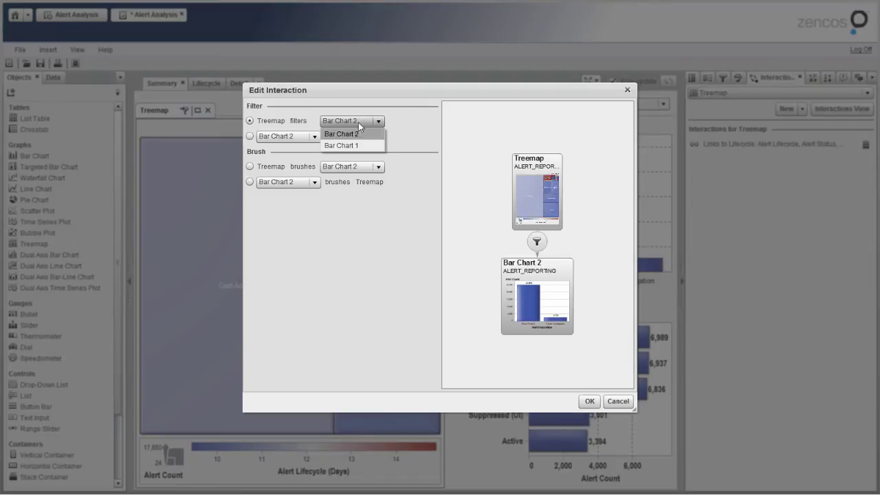
left_click(360, 145)
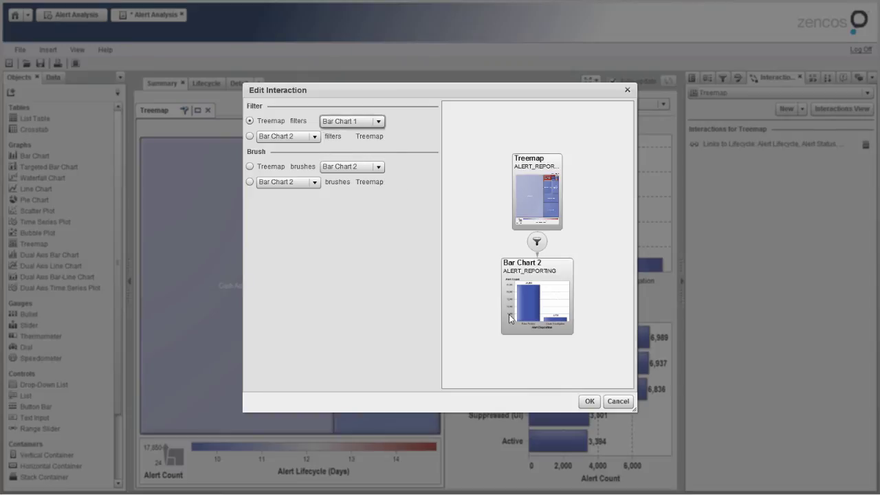
left_click(590, 401)
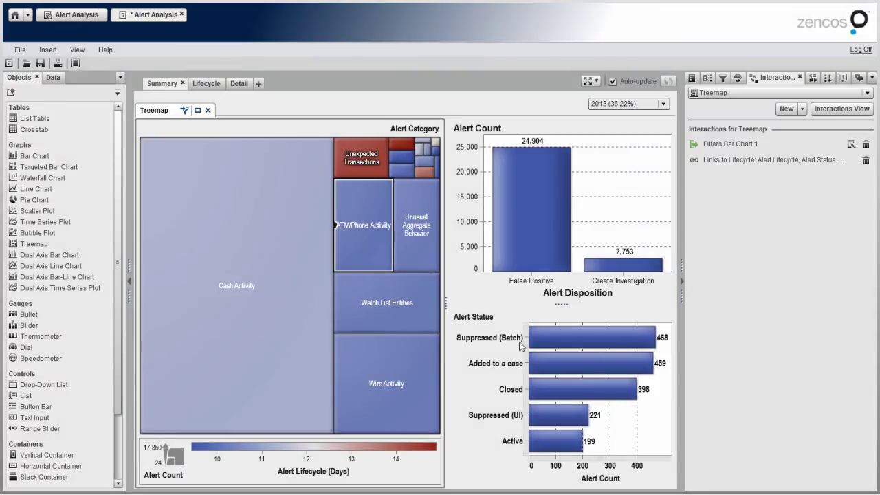
left_click(386, 295)
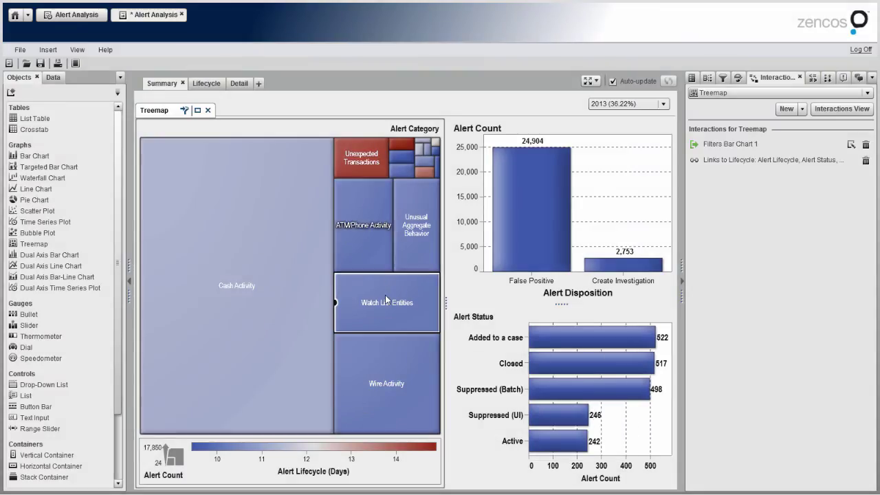
left_click(422, 238)
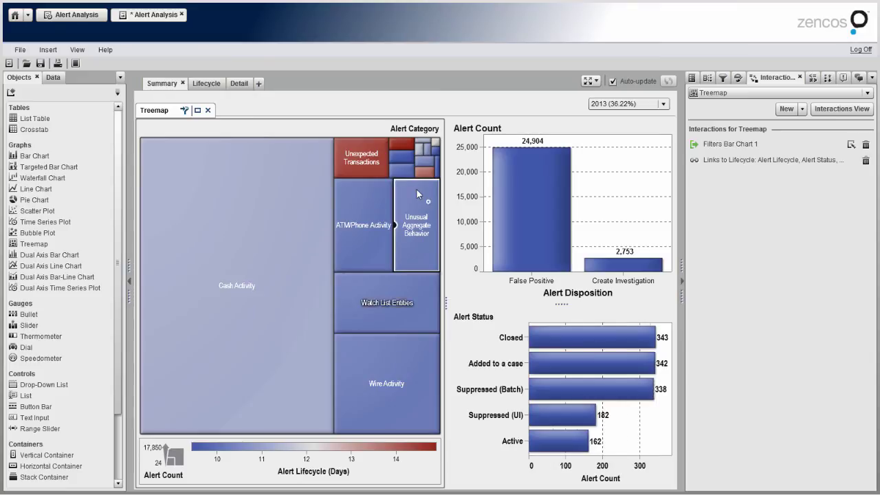
Add a treemap filter interaction targeting Bar Chart 2 (Alert Count)
left_click(789, 110)
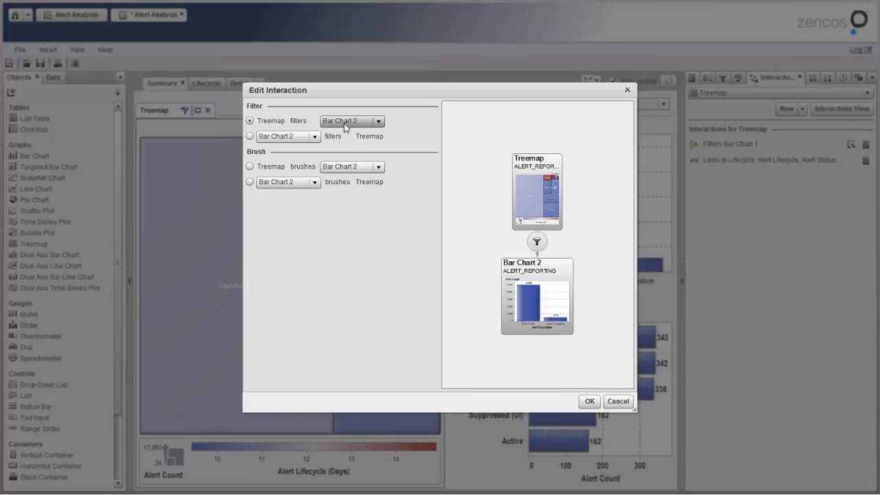
left_click(590, 401)
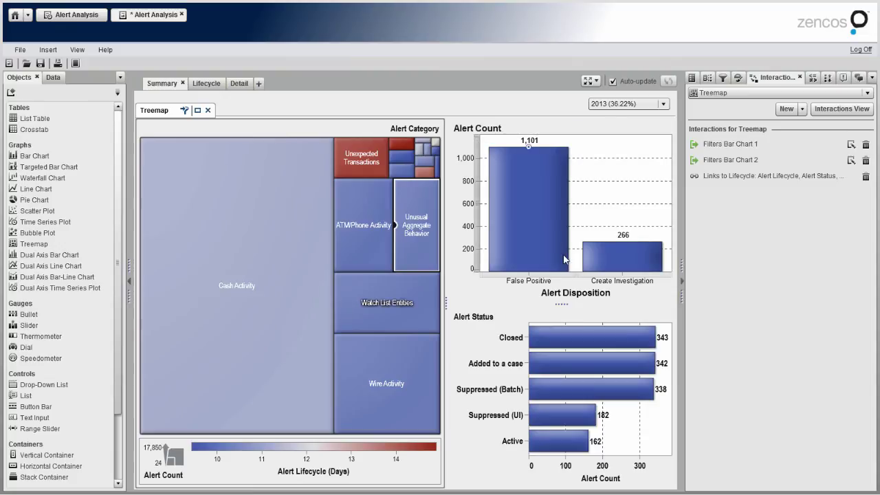
mouse_move(565, 389)
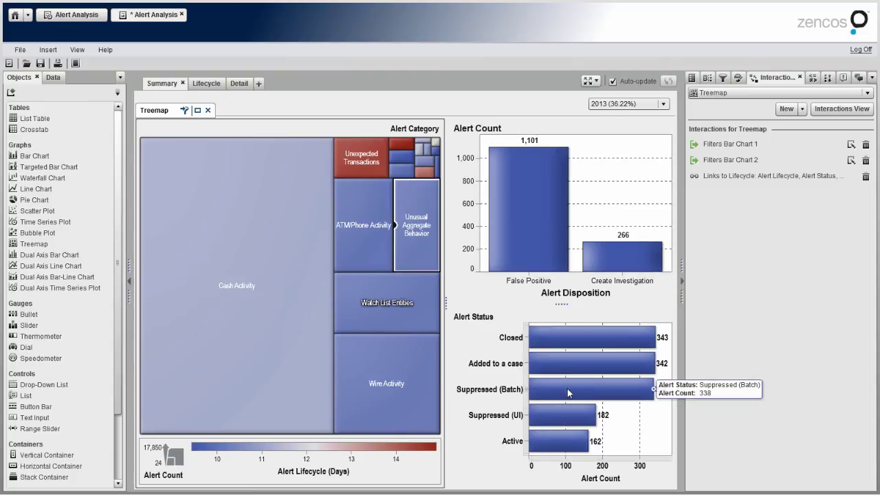
Switch to the Lifecycle section and filter its three charts by one crosstab row
left_click(208, 84)
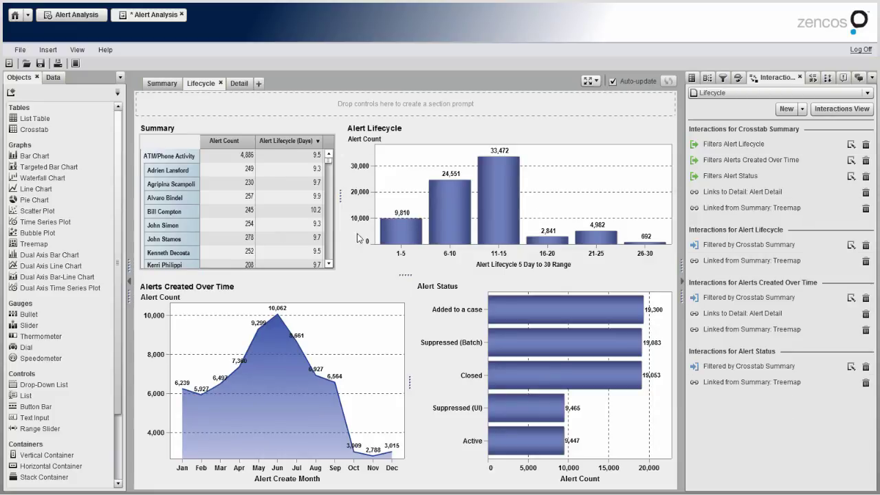
left_click(265, 197)
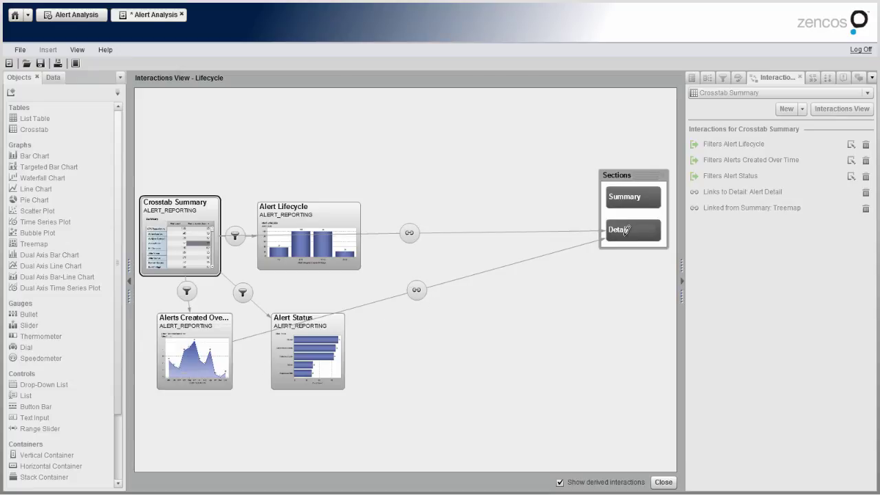
left_click(663, 482)
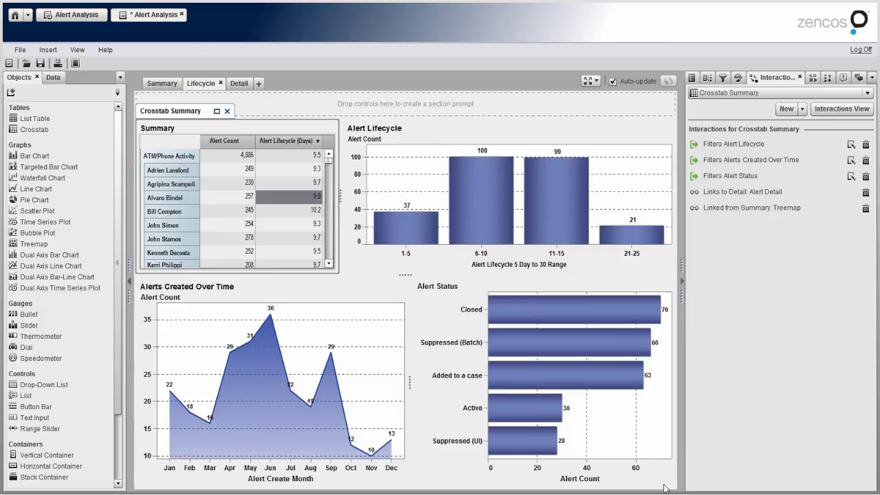
Return to Summary, where charts show 1,101 false positives and 343 Closed alerts
mouse_move(562, 410)
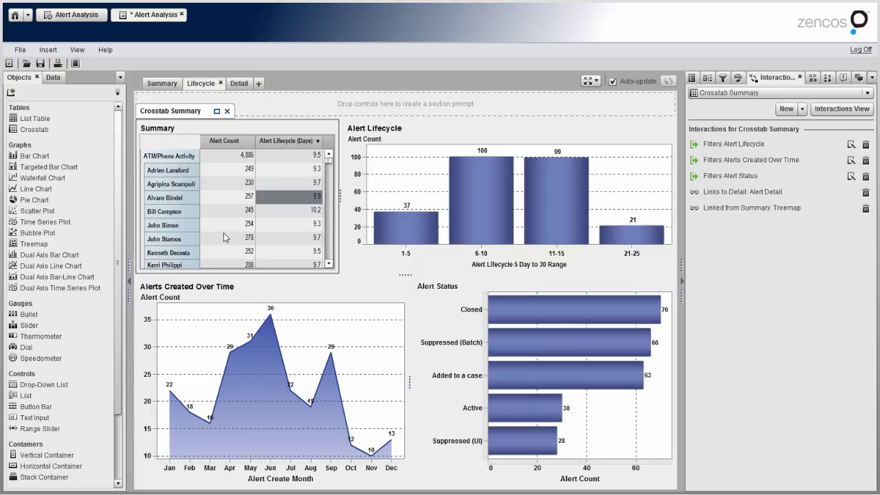
left_click(169, 87)
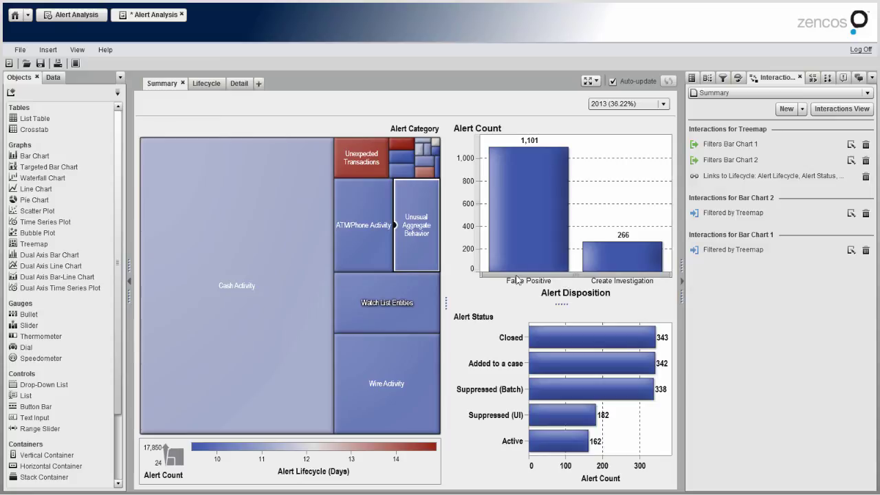
mouse_move(389, 194)
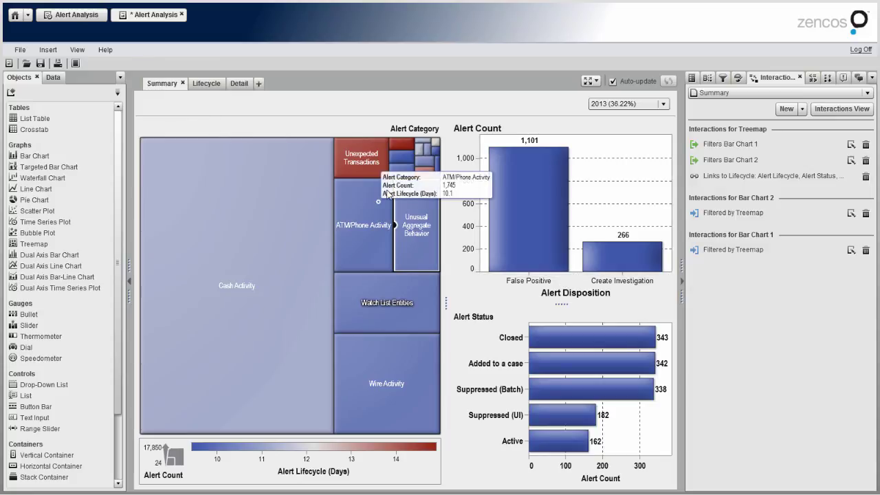